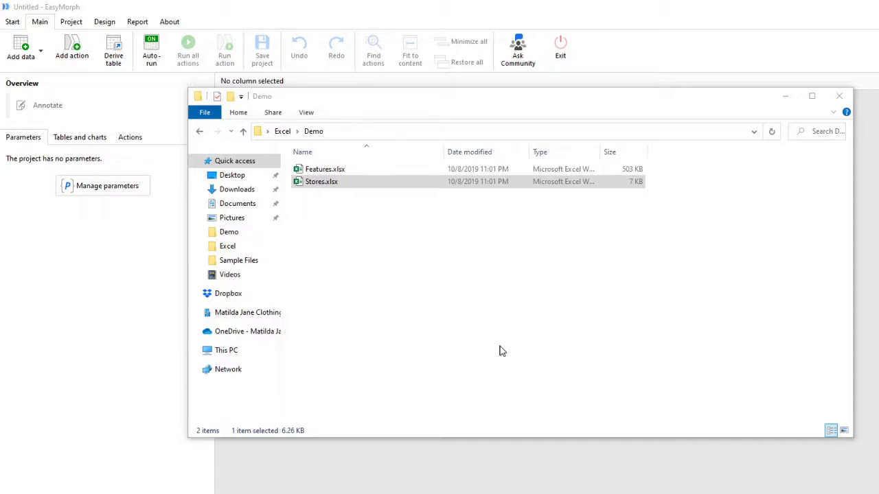
Select both Features.xlsx and Stores.xlsx in the Demo folder
{"action": "left_click", "coordinate": [311, 185]}
{"action": "left_click", "coordinate": [321, 171]}
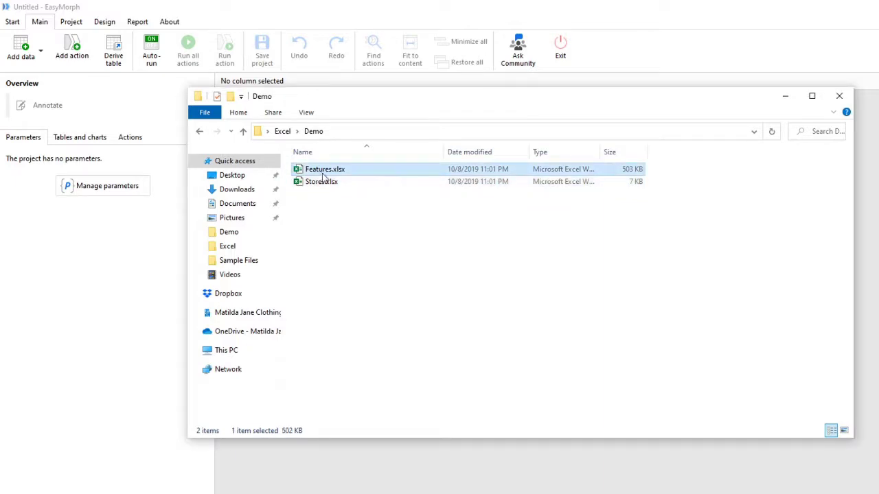
{"action": "left_click", "coordinate": [319, 184], "text": "ctrl"}
Move Explorer aside and import Features.xlsx into EasyMorph as an Excel spreadsheet table
{"action": "left_click_drag", "start_coordinate": [335, 104], "coordinate": [363, 394]}
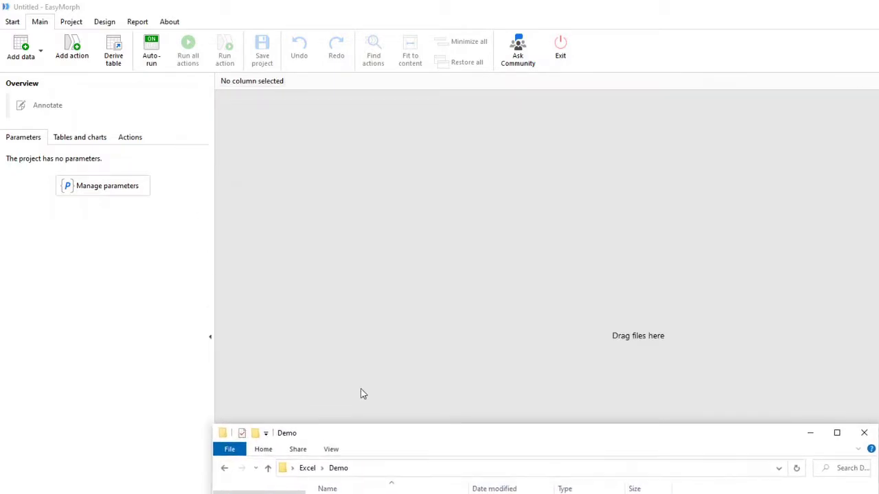
{"action": "left_click", "coordinate": [243, 6]}
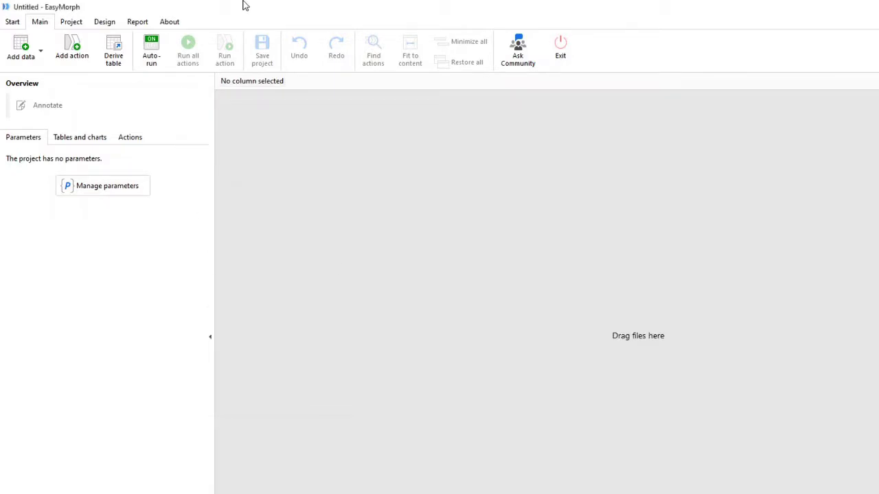
{"action": "left_click", "coordinate": [42, 56]}
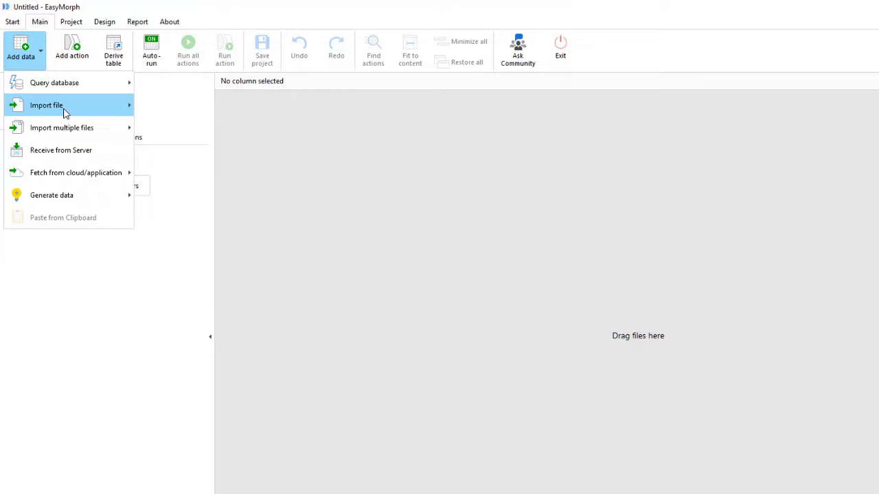
{"action": "mouse_move", "coordinate": [65, 110]}
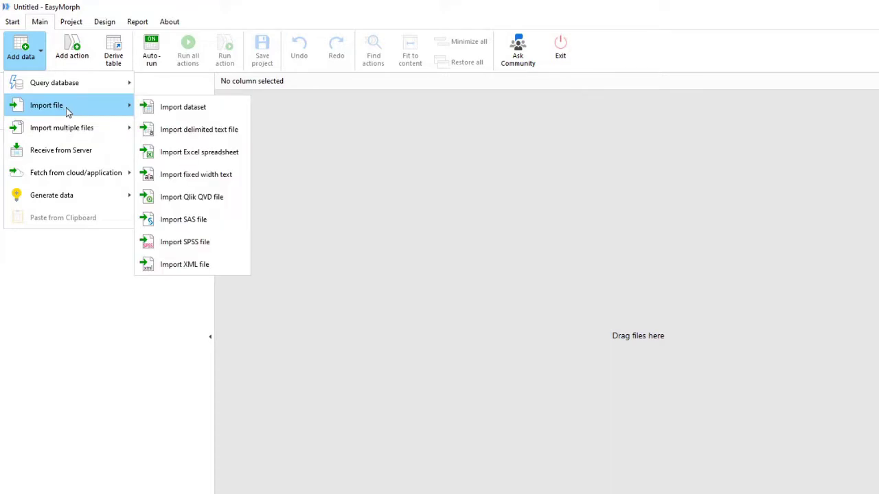
{"action": "left_click", "coordinate": [204, 157]}
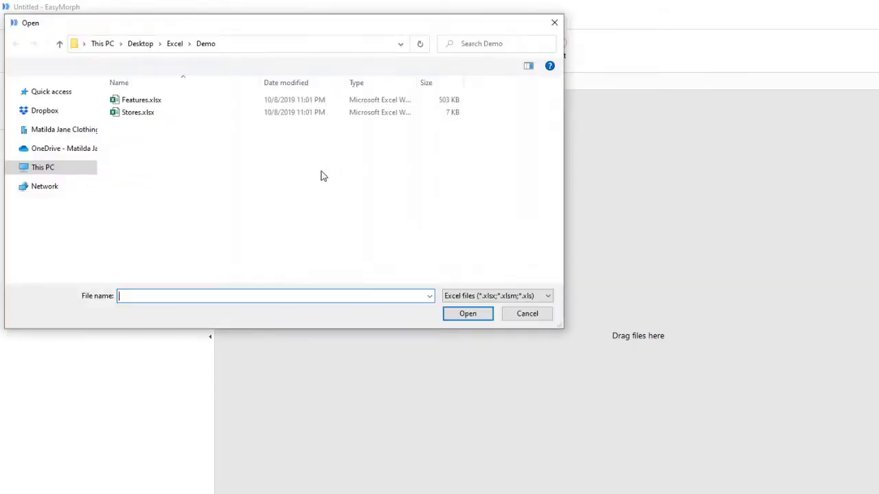
{"action": "left_click", "coordinate": [134, 102]}
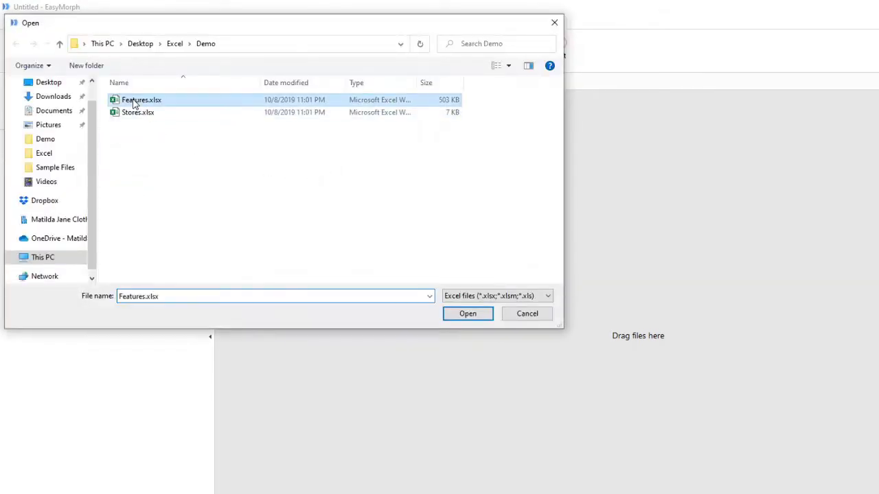
{"action": "left_click", "coordinate": [451, 315]}
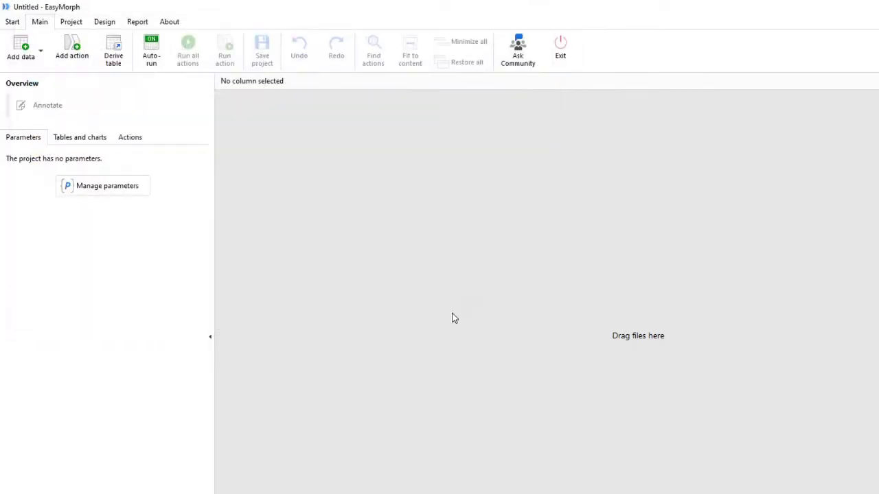
Enlarge the Features.xlsx table and view its Import step settings, leaving the sheet-name column off
{"action": "left_click_drag", "start_coordinate": [447, 165], "coordinate": [278, 103]}
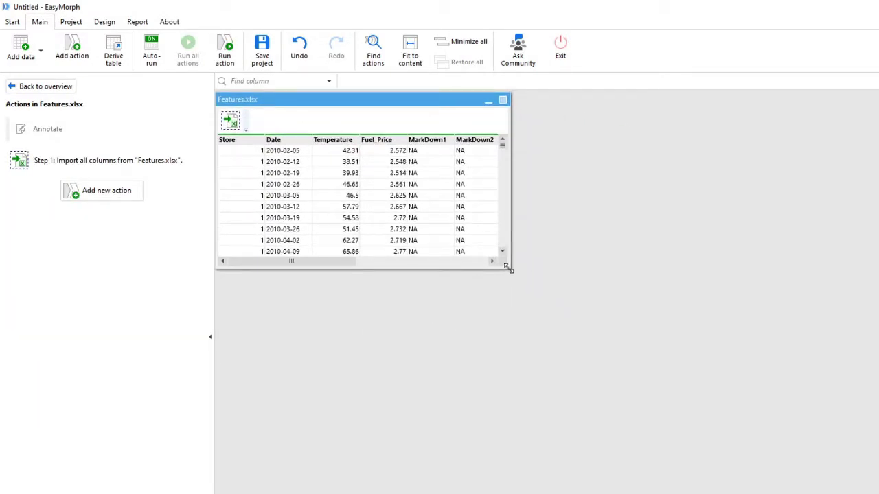
{"action": "left_click_drag", "start_coordinate": [510, 269], "coordinate": [716, 269]}
{"action": "left_click", "coordinate": [230, 121]}
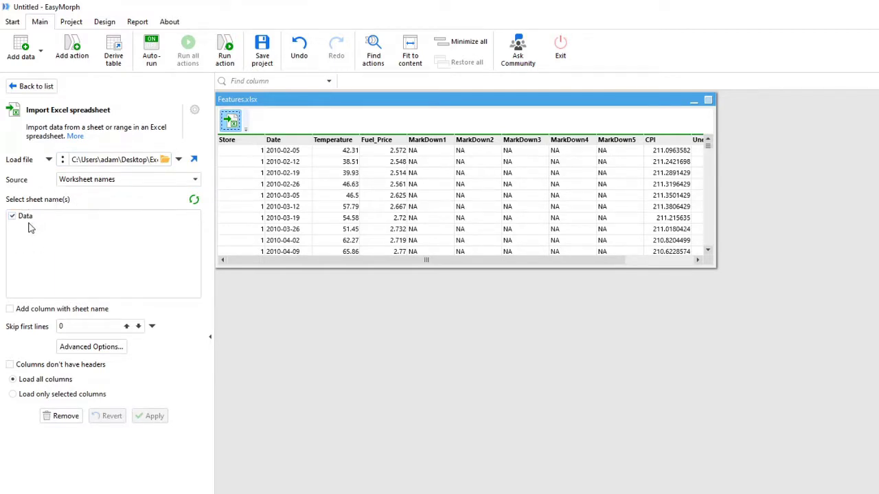
{"action": "left_click", "coordinate": [31, 313]}
{"action": "left_click", "coordinate": [31, 312]}
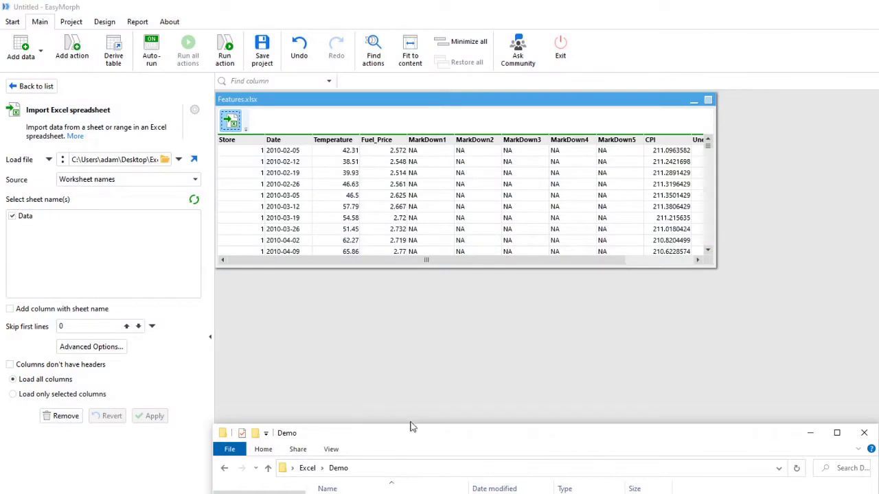
Add Stores.xlsx from Explorer as a second table, then review the Stores and Features steps
{"action": "left_click_drag", "start_coordinate": [412, 428], "coordinate": [829, 274]}
{"action": "left_click", "coordinate": [767, 341]}
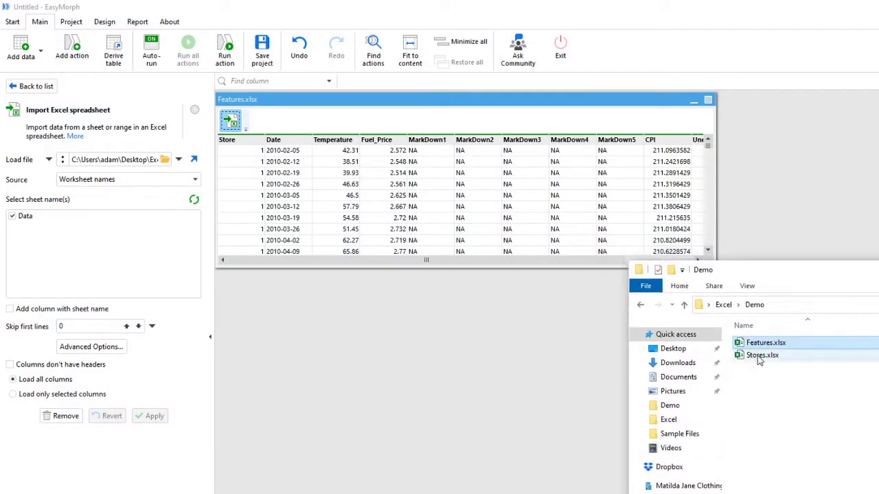
{"action": "left_click_drag", "start_coordinate": [762, 356], "coordinate": [283, 291]}
{"action": "left_click", "coordinate": [563, 345]}
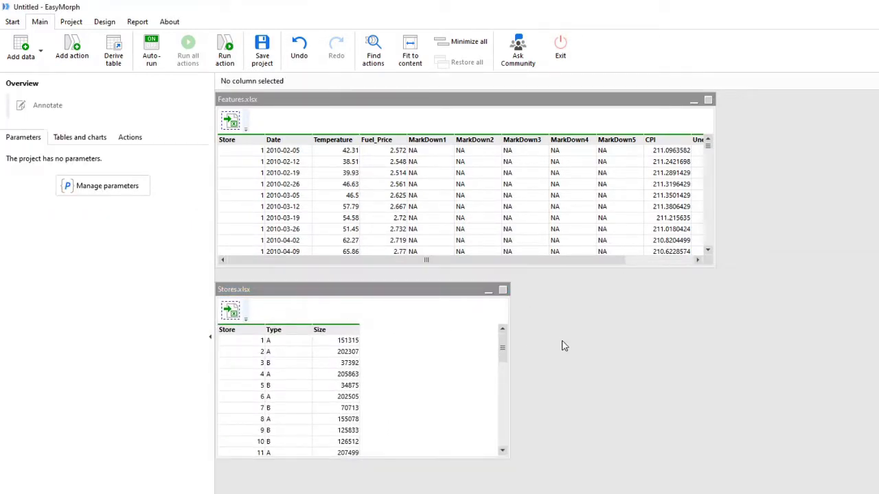
{"action": "left_click", "coordinate": [254, 296]}
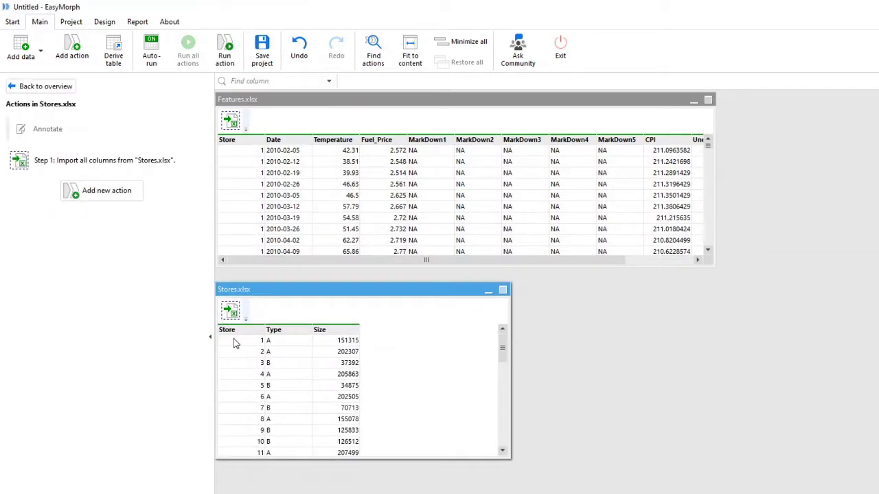
{"action": "left_click", "coordinate": [252, 107]}
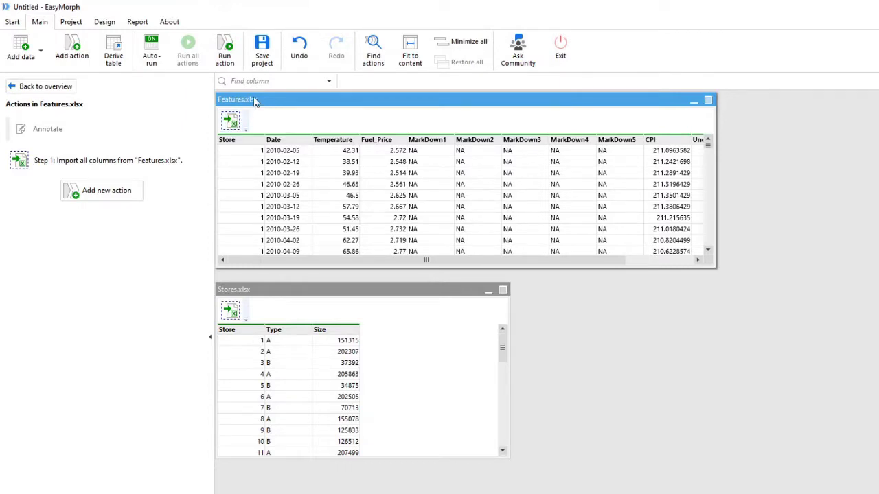
Add a Merge step to Features.xlsx that left-joins Stores.xlsx on Store, bringing in Type and Size
{"action": "left_click", "coordinate": [106, 196]}
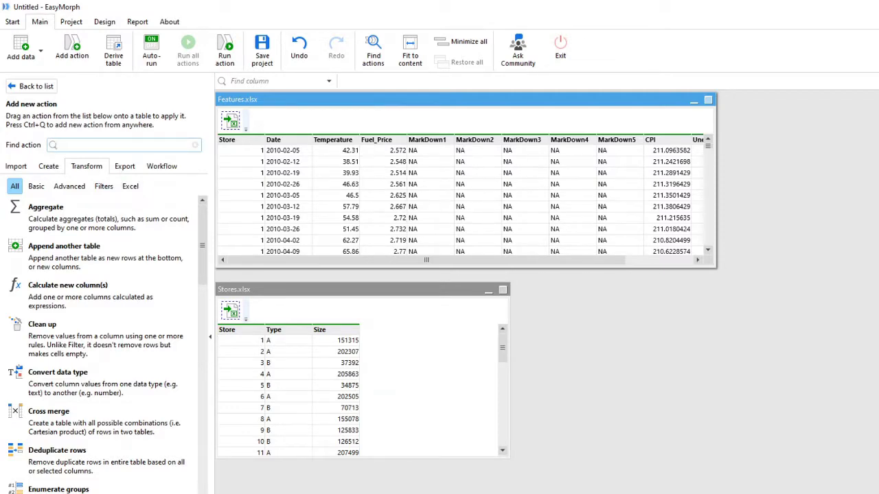
{"action": "type", "text": "merge"}
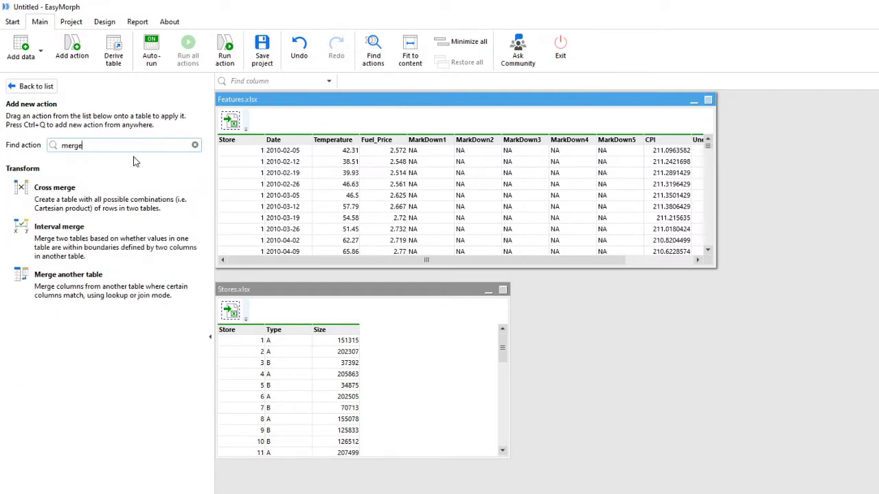
{"action": "double_click", "coordinate": [112, 294]}
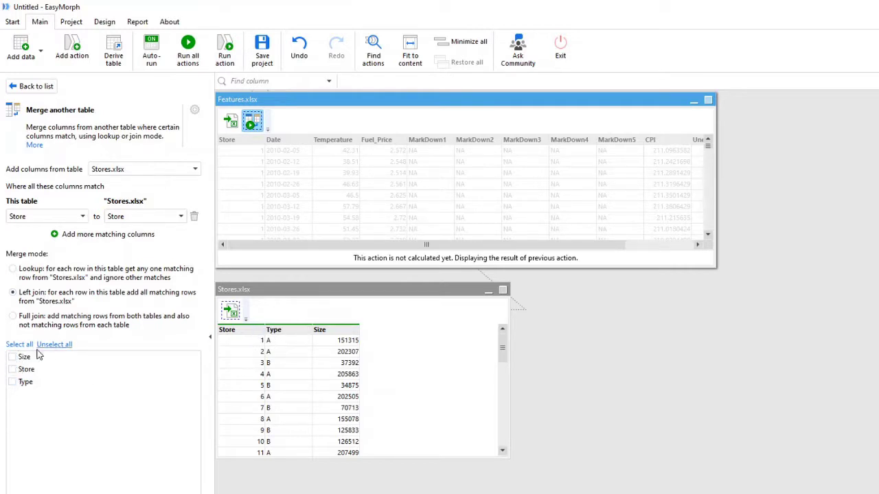
{"action": "left_click", "coordinate": [12, 382]}
{"action": "left_click", "coordinate": [11, 357]}
{"action": "left_click", "coordinate": [36, 86]}
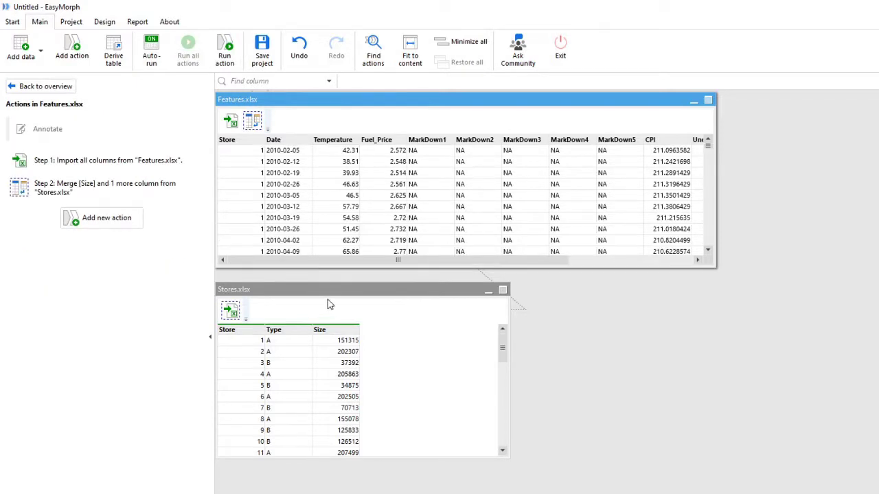
{"action": "left_click_drag", "start_coordinate": [344, 263], "coordinate": [489, 264]}
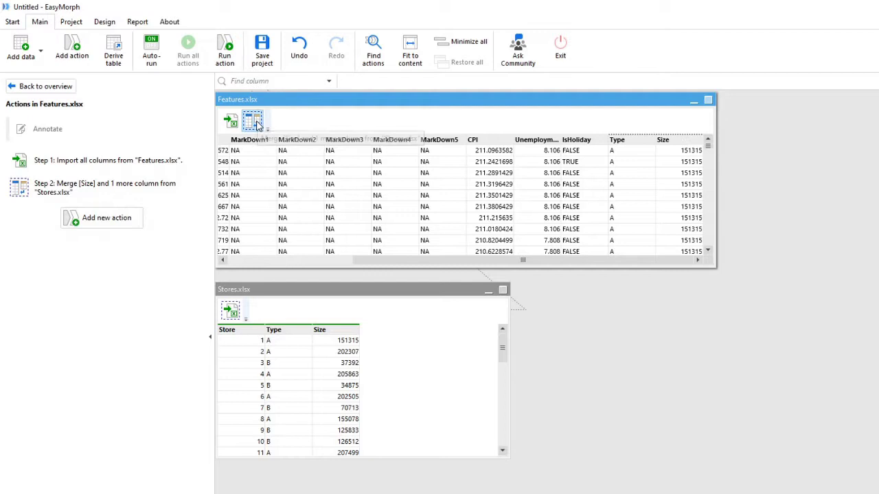
Add an Excel export step writing to SampleMerge with Overwrite and sheet name Data
{"action": "left_click", "coordinate": [103, 221]}
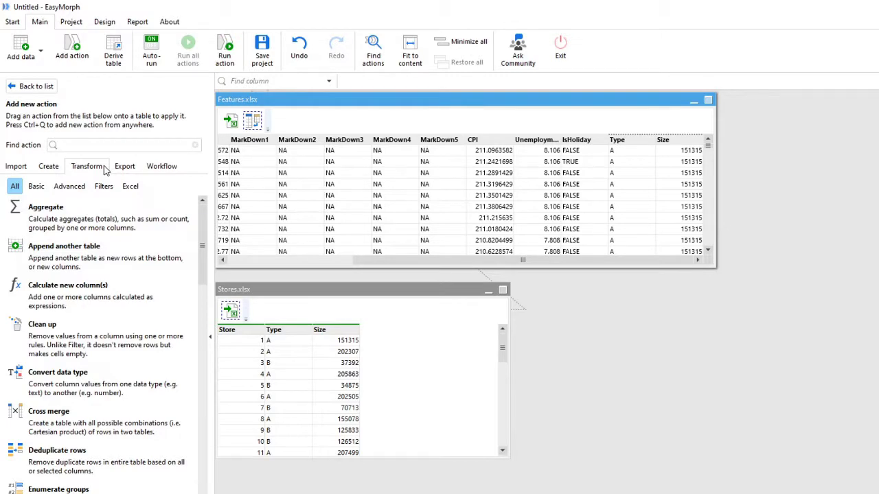
{"action": "type", "text": "export"}
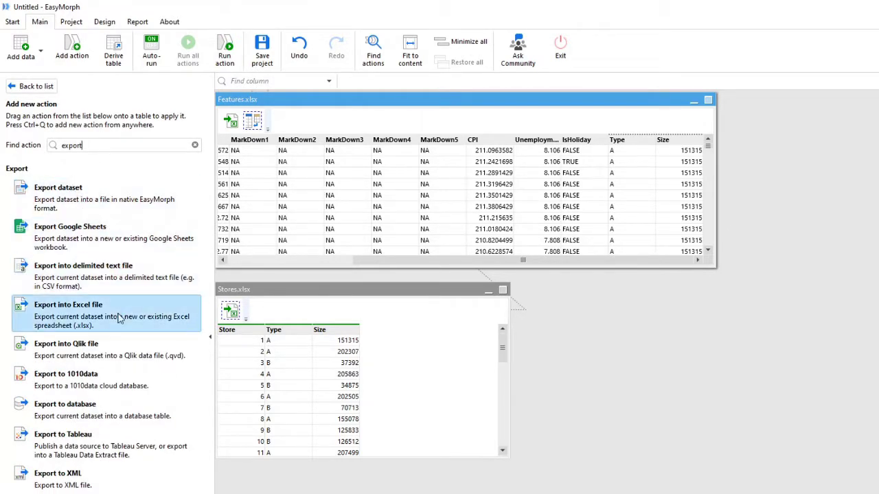
{"action": "left_click", "coordinate": [120, 317]}
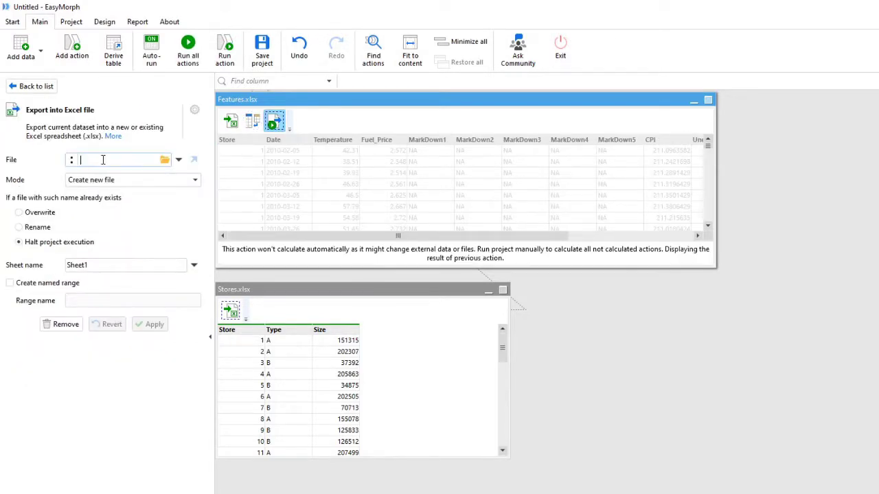
{"action": "type", "text": "SampleMerge"}
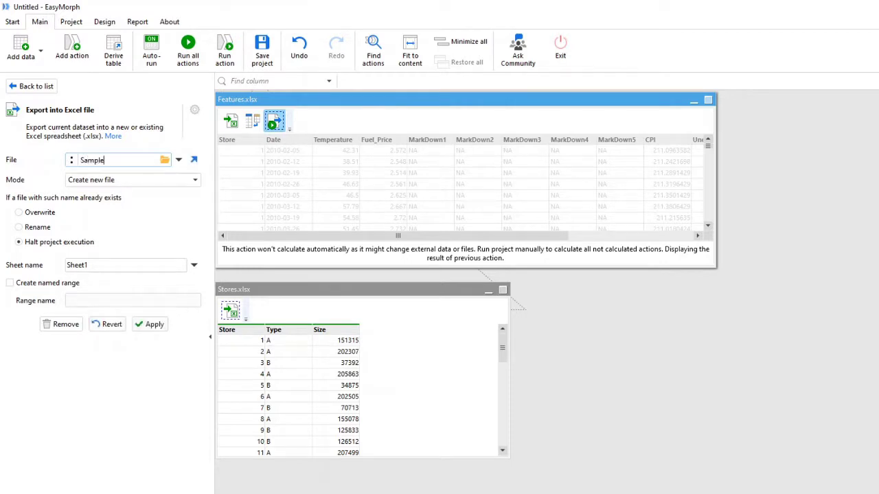
{"action": "left_click", "coordinate": [35, 217]}
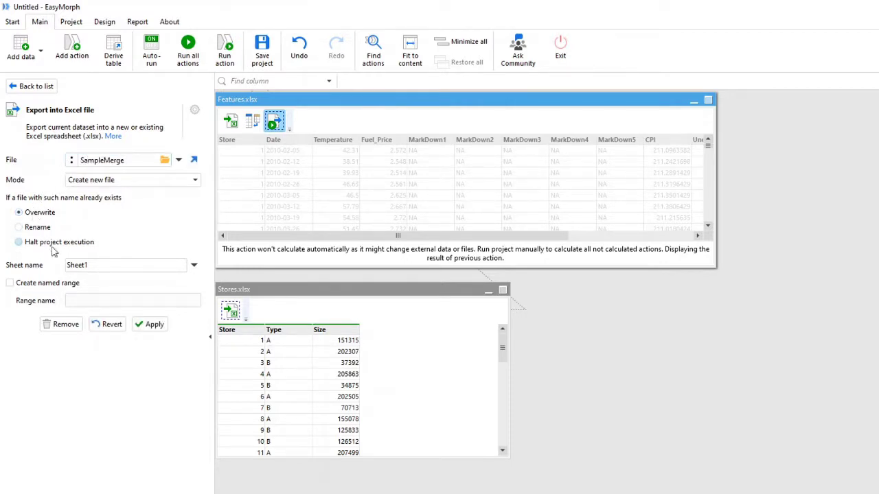
{"action": "double_click", "coordinate": [77, 265]}
{"action": "type", "text": "Data"}
{"action": "left_click", "coordinate": [149, 324]}
Save the EasyMorph project under the file name Test
{"action": "left_click", "coordinate": [261, 50]}
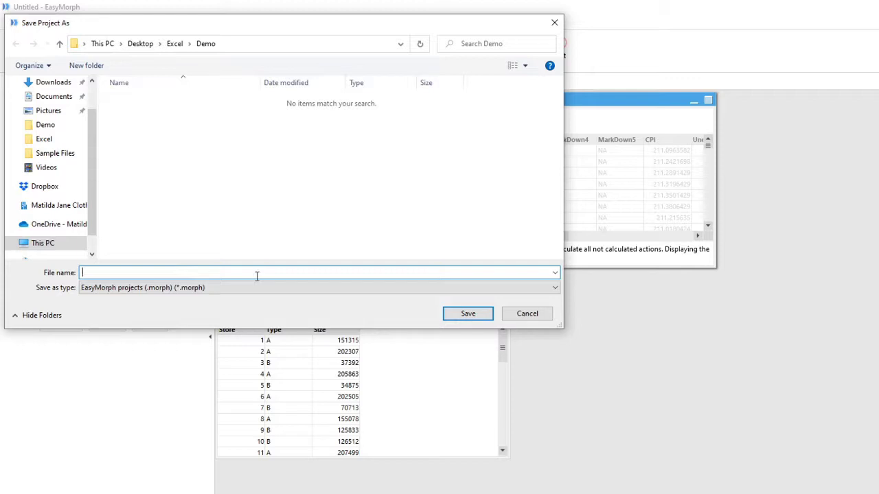
{"action": "type", "text": "Test"}
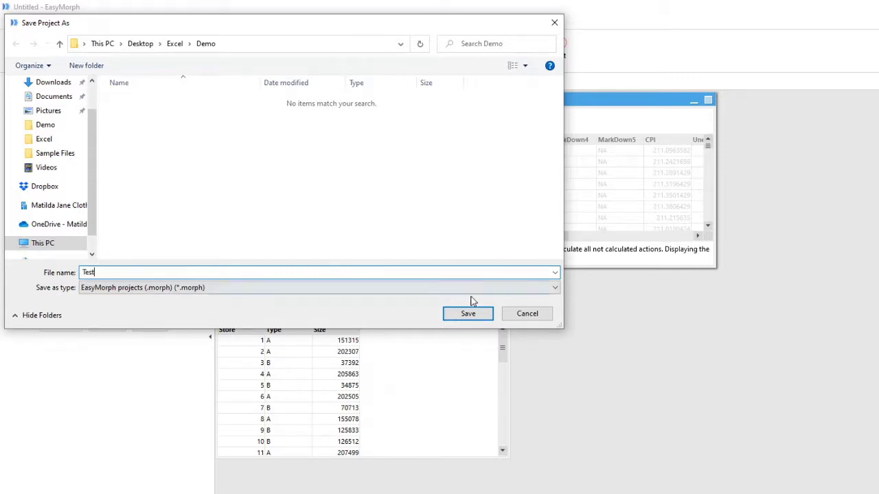
{"action": "left_click", "coordinate": [470, 316]}
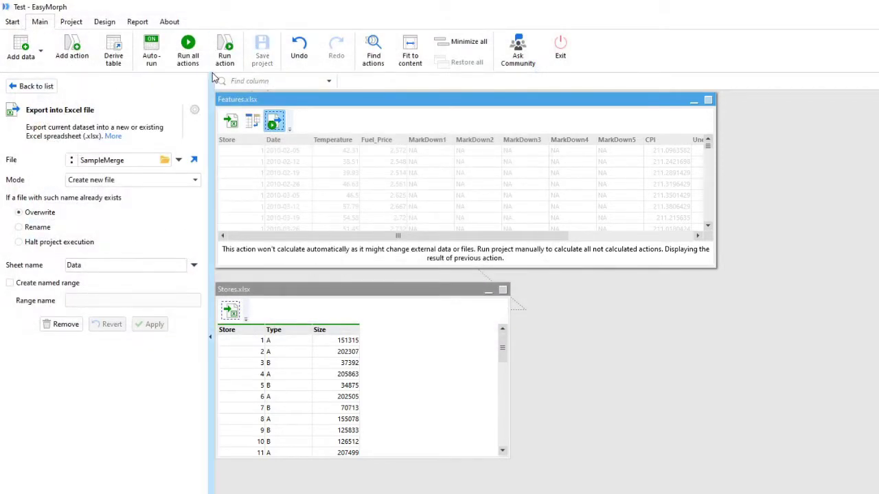
Run all actions, then open the generated SampleMerge.xlsx from the Demo folder
{"action": "left_click", "coordinate": [192, 58]}
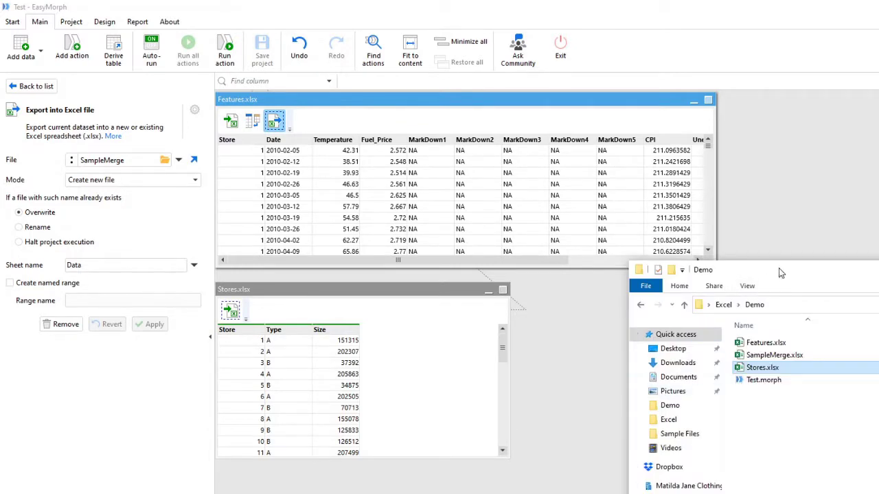
{"action": "left_click_drag", "start_coordinate": [775, 261], "coordinate": [392, 147]}
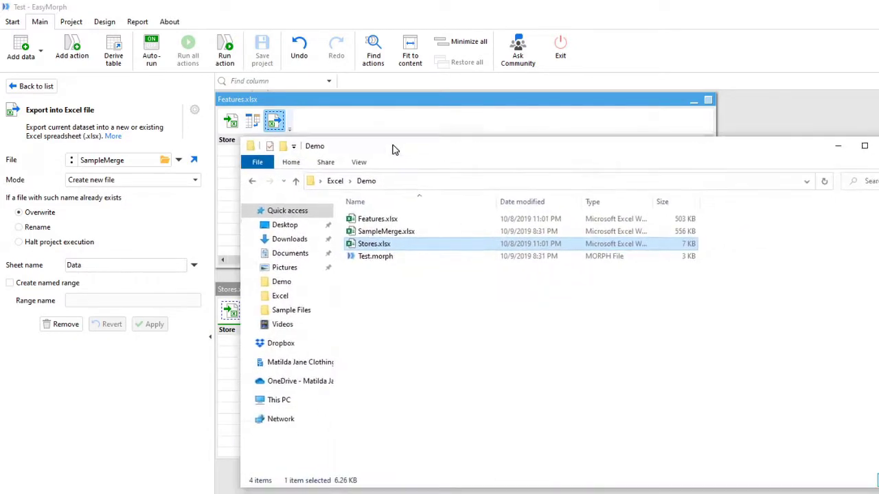
{"action": "double_click", "coordinate": [376, 232]}
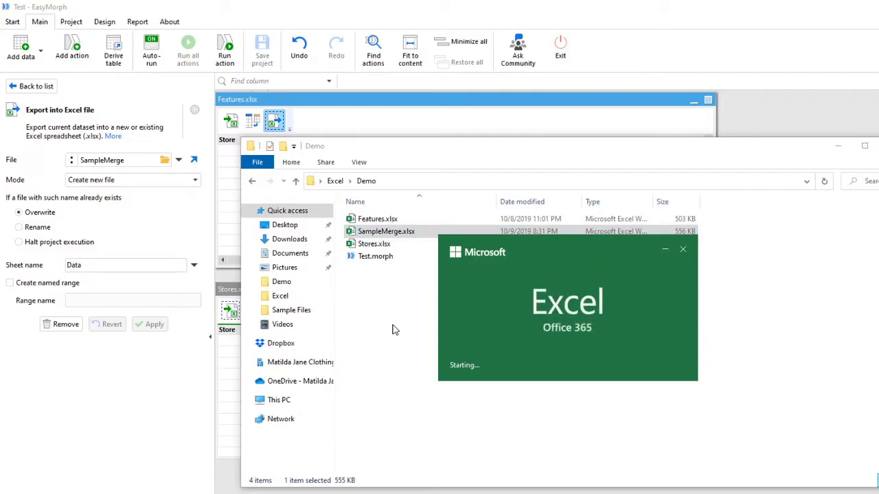